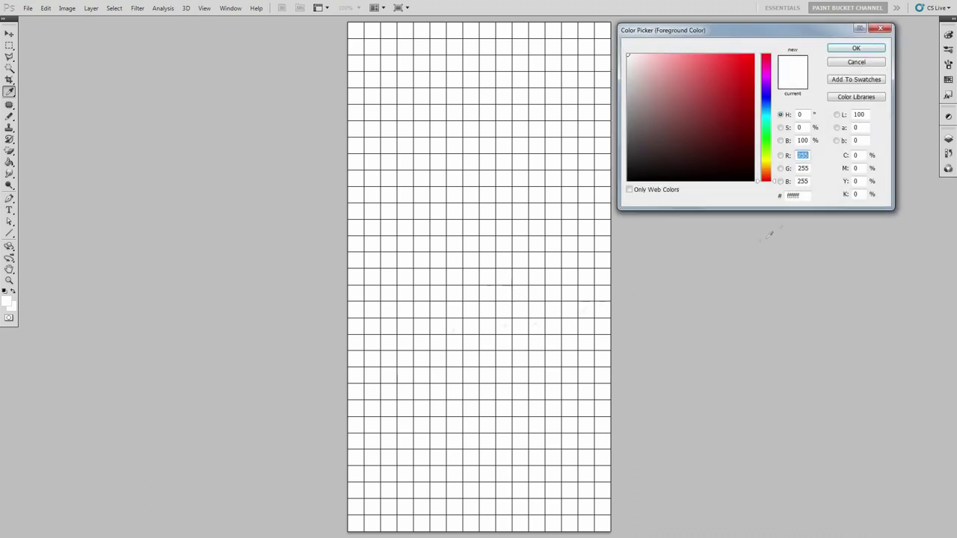
Step: Set the foreground color to black (000) and outline the V-shaped mouth and rounded head on the upper half of the grid
key(BackSpace)
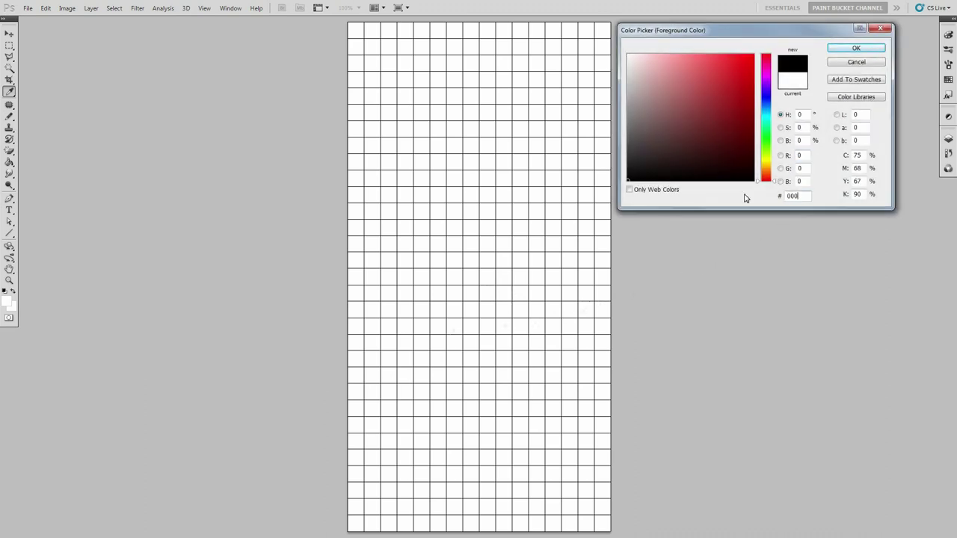
click(849, 48)
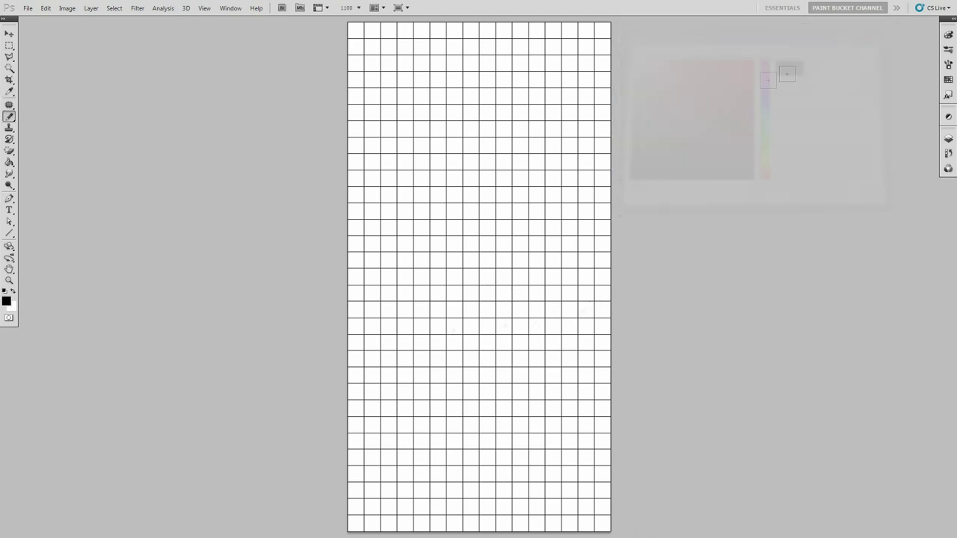
mouse_move(379, 33)
mouse_down()
mouse_move(406, 34)
mouse_move(439, 80)
mouse_move(438, 95)
mouse_move(483, 127)
mouse_move(520, 96)
mouse_move(523, 72)
mouse_move(553, 34)
mouse_move(600, 36)
mouse_move(602, 79)
mouse_move(504, 178)
mouse_move(456, 178)
mouse_move(354, 79)
mouse_move(355, 47)
mouse_move(356, 59)
mouse_up()
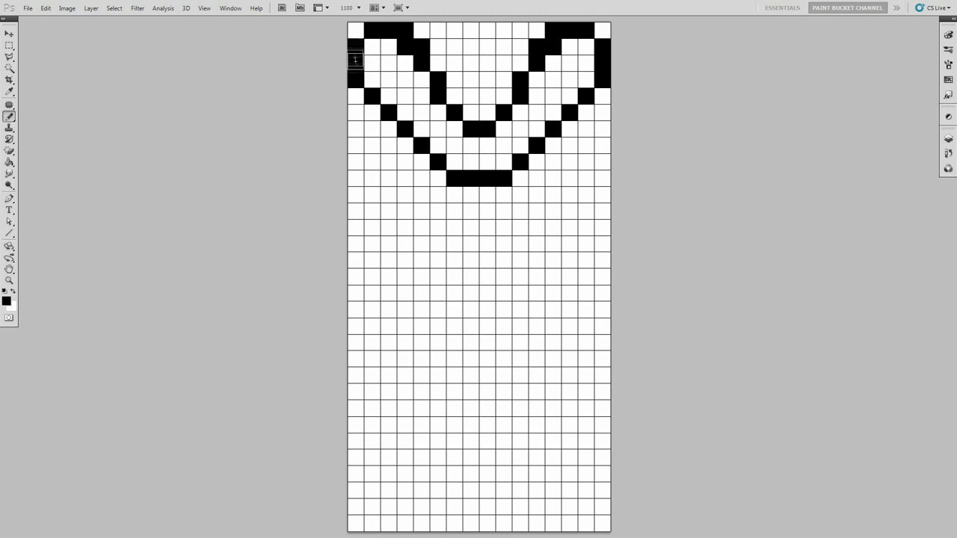
click(373, 129)
mouse_move(375, 140)
mouse_down()
mouse_move(355, 162)
mouse_move(356, 193)
mouse_move(388, 243)
mouse_move(431, 264)
mouse_move(536, 264)
mouse_move(553, 244)
mouse_move(581, 243)
mouse_move(586, 211)
mouse_move(608, 189)
mouse_move(584, 128)
mouse_up()
Step: Outline the central stem and two mirrored pairs of curled leaves with vein marks in black below the head
click(503, 278)
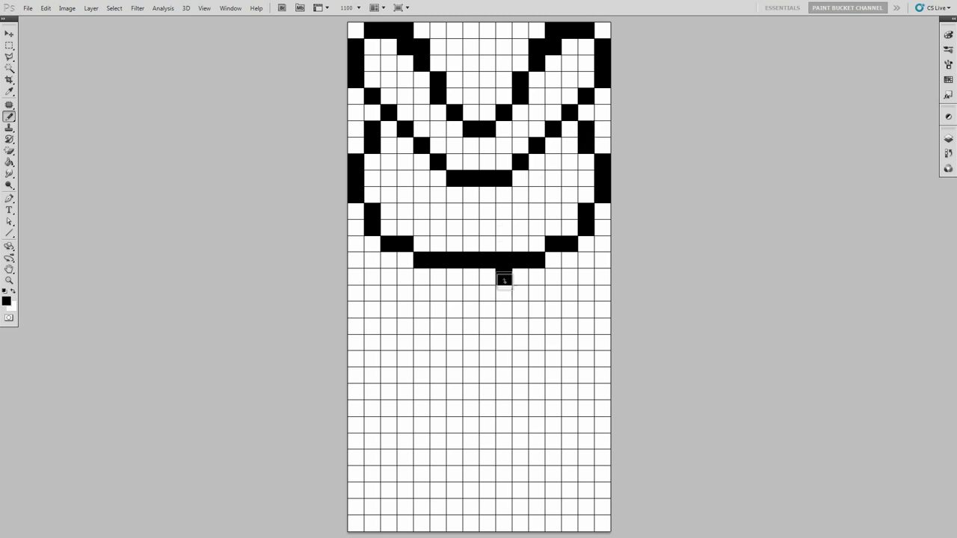
mouse_move(504, 291)
mouse_down()
mouse_move(504, 358)
mouse_move(514, 361)
mouse_move(532, 357)
mouse_move(552, 327)
mouse_move(521, 311)
mouse_move(554, 277)
mouse_move(586, 277)
mouse_move(586, 293)
mouse_move(604, 295)
mouse_move(606, 320)
mouse_move(587, 339)
mouse_move(584, 373)
mouse_move(554, 376)
mouse_move(549, 391)
mouse_move(519, 392)
mouse_move(503, 408)
mouse_move(504, 490)
mouse_move(533, 488)
mouse_move(550, 465)
mouse_move(554, 456)
mouse_move(521, 440)
mouse_move(566, 408)
mouse_move(582, 409)
mouse_move(603, 436)
mouse_move(602, 457)
mouse_move(578, 500)
mouse_move(521, 523)
mouse_up()
click(436, 523)
mouse_move(436, 523)
mouse_down()
mouse_move(378, 499)
mouse_move(356, 457)
mouse_move(356, 426)
mouse_move(372, 427)
mouse_move(375, 410)
mouse_move(412, 410)
mouse_move(439, 442)
mouse_move(403, 455)
mouse_move(438, 489)
mouse_move(453, 490)
mouse_move(456, 413)
mouse_move(439, 392)
mouse_move(376, 368)
mouse_move(373, 343)
mouse_move(356, 325)
mouse_move(356, 293)
mouse_move(404, 275)
mouse_move(419, 284)
mouse_move(432, 298)
mouse_move(401, 321)
mouse_move(451, 360)
mouse_move(454, 276)
mouse_up()
Step: Set the foreground color to red d82800
click(6, 301)
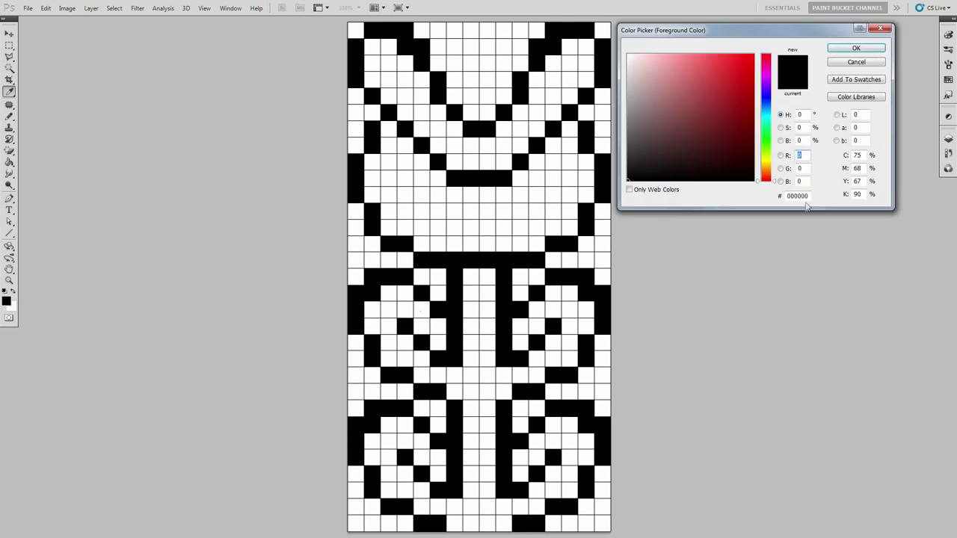
text(0d8280)
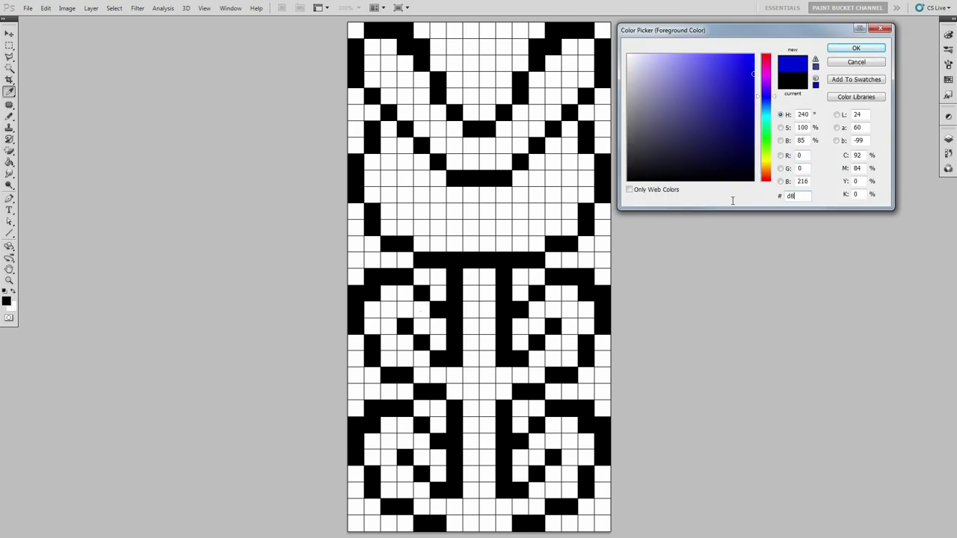
text(00)
click(855, 50)
Step: Fill the left half of the head red down to the row under the mouth, leaving three single squares as white spots
click(389, 130)
click(405, 147)
click(390, 147)
click(371, 163)
click(404, 162)
click(421, 163)
click(437, 179)
click(421, 179)
click(404, 179)
click(388, 179)
click(371, 180)
click(388, 196)
click(404, 196)
click(420, 196)
click(438, 196)
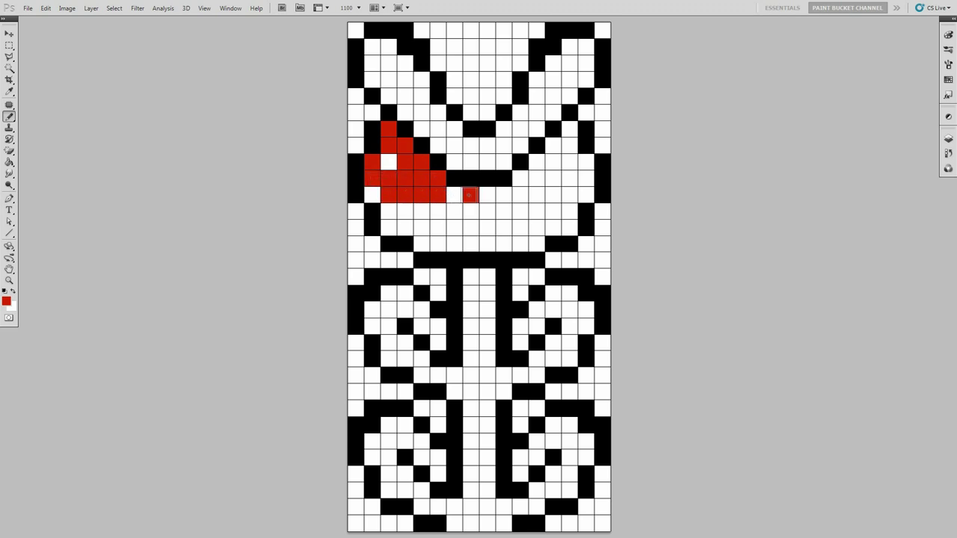
click(488, 195)
Step: Fill the right half of the head red as a mirror of the left, leaving three matching white spots
click(520, 195)
click(520, 179)
click(536, 163)
click(554, 146)
click(570, 129)
click(570, 146)
click(587, 162)
click(553, 162)
click(537, 179)
click(553, 178)
click(569, 178)
click(586, 178)
click(570, 195)
click(553, 195)
click(537, 195)
Step: Fill the full row across the head below the white spots with red, from outline to outline
click(569, 212)
click(554, 212)
click(537, 211)
click(520, 211)
click(504, 211)
click(487, 212)
click(471, 212)
click(455, 212)
click(438, 212)
click(422, 212)
click(405, 211)
click(389, 211)
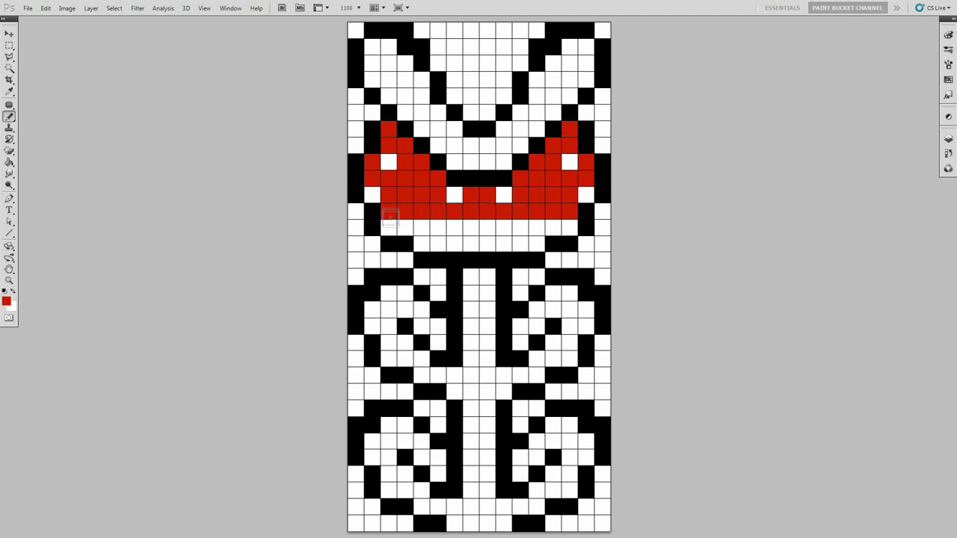
Step: Fill the head's two lowest rows red, leaving one white spot near each side and a two-square spot at the bottom center
click(388, 228)
click(422, 228)
click(438, 228)
click(455, 228)
click(471, 228)
click(487, 228)
click(504, 228)
click(521, 228)
click(537, 228)
click(569, 228)
click(536, 245)
click(520, 245)
click(504, 245)
click(453, 244)
click(439, 245)
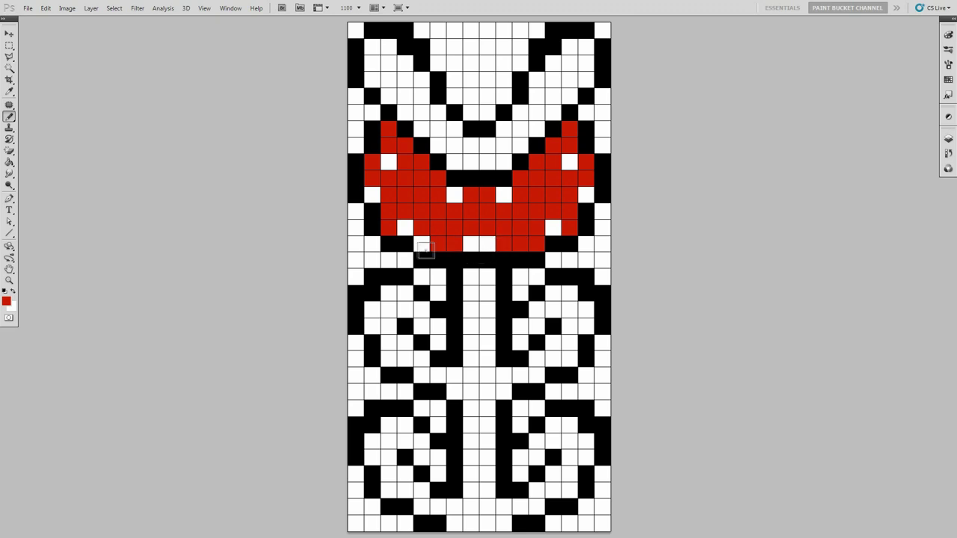
Step: Set the foreground color to green 4cdc48
click(9, 302)
double_click(798, 196)
text(4c)
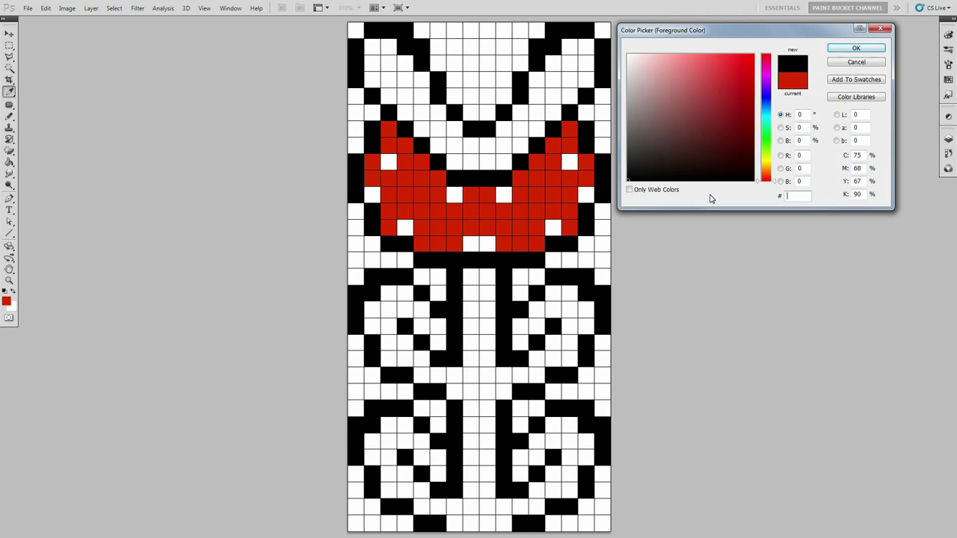
text(dc48)
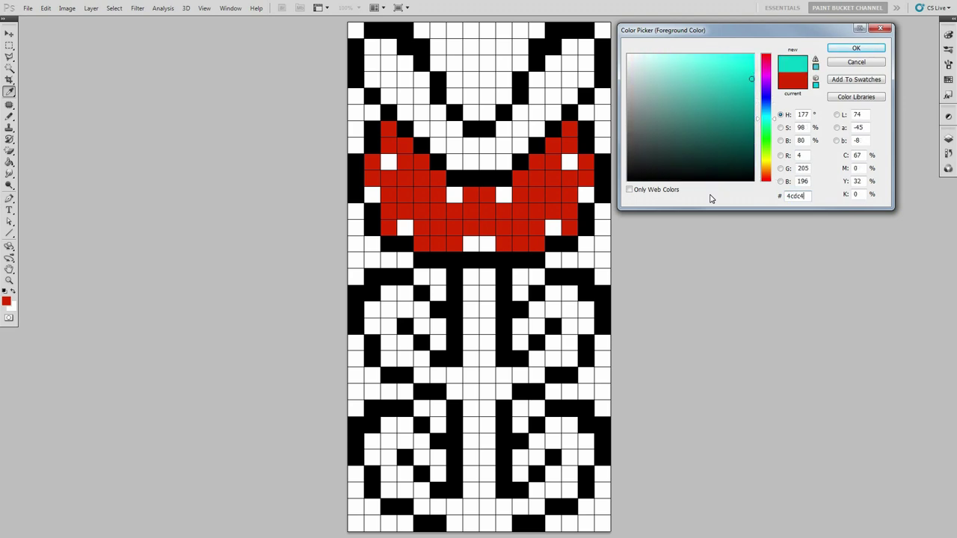
click(851, 49)
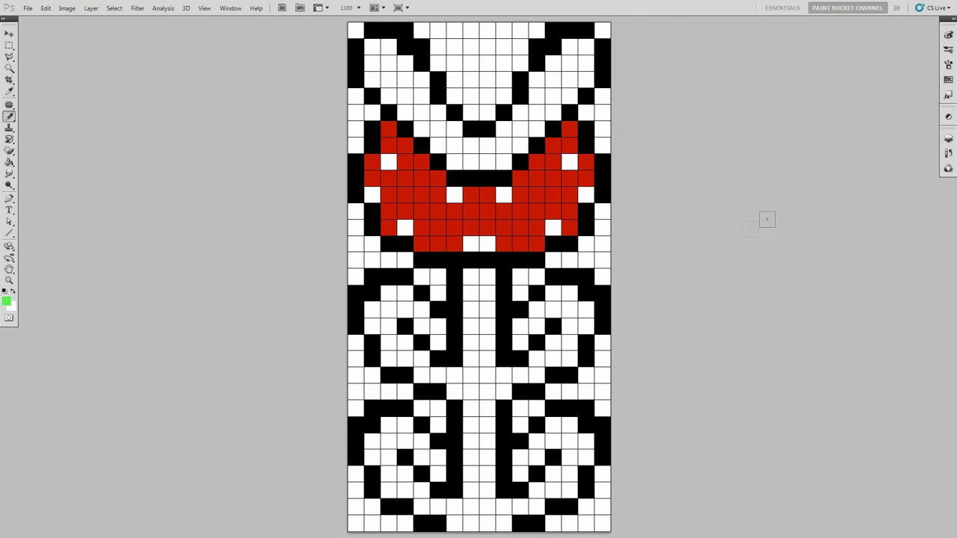
Step: Fill the upper right leaf with green around its black vein squares
click(570, 294)
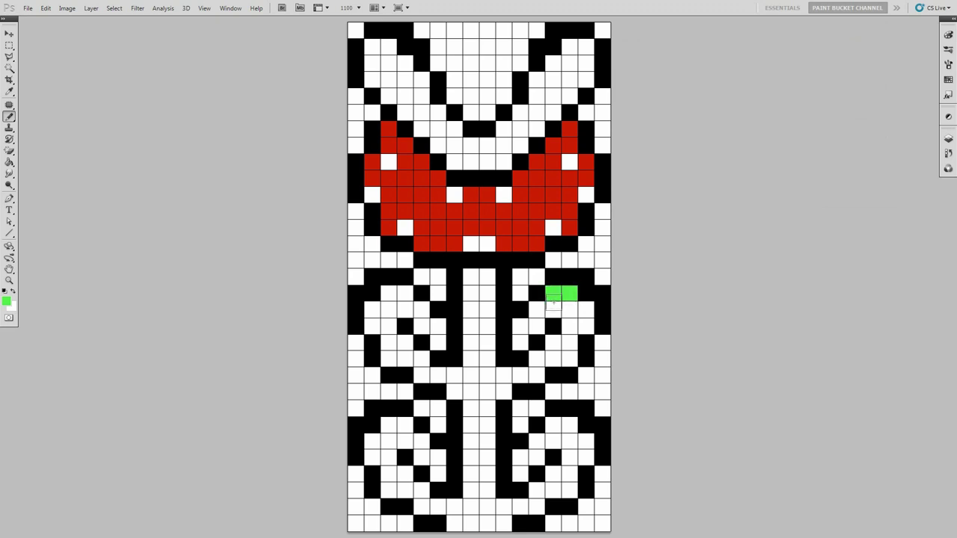
click(537, 309)
click(536, 326)
click(519, 328)
click(570, 310)
click(583, 311)
click(585, 326)
click(570, 326)
click(569, 356)
click(536, 358)
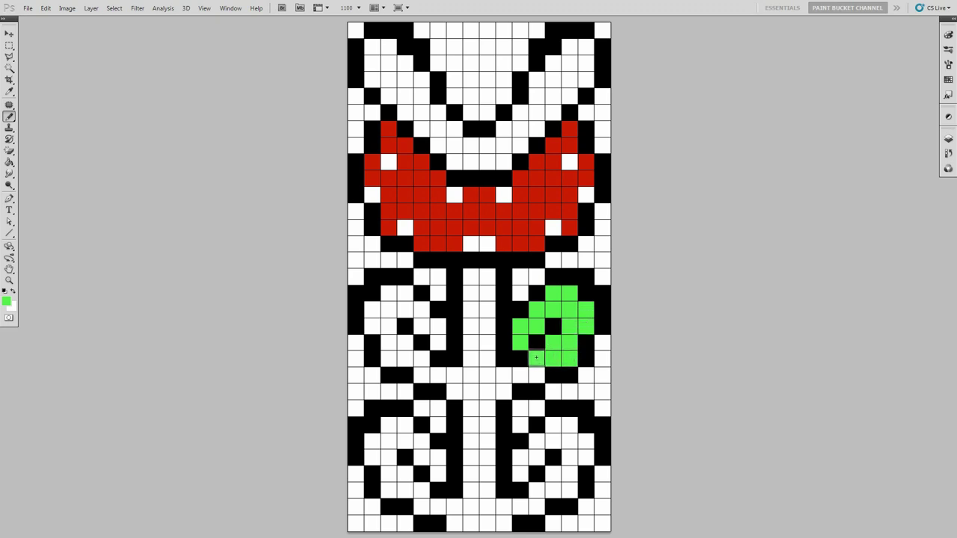
Step: Fill the whole stem, the upper left leaf and both lower leaves with green, keeping the black vein squares
mouse_move(536, 374)
mouse_down()
mouse_move(503, 373)
mouse_move(504, 390)
mouse_move(489, 396)
mouse_move(487, 278)
mouse_move(471, 277)
mouse_move(474, 381)
mouse_move(465, 397)
mouse_move(456, 395)
mouse_move(454, 375)
mouse_move(423, 377)
mouse_move(405, 345)
mouse_move(390, 361)
mouse_move(387, 329)
mouse_move(371, 326)
mouse_move(372, 311)
mouse_move(388, 311)
mouse_move(389, 294)
mouse_move(403, 293)
mouse_move(406, 309)
mouse_move(439, 342)
mouse_up()
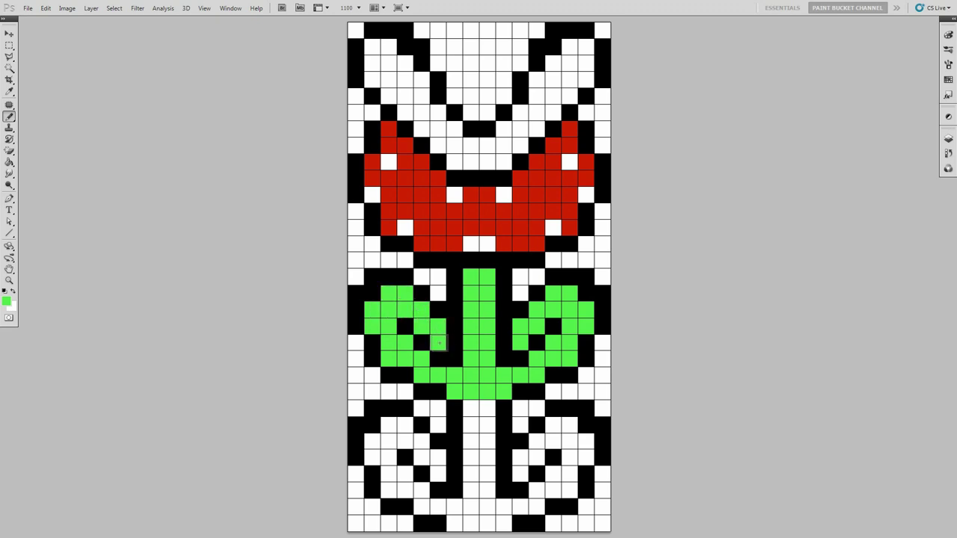
mouse_move(438, 476)
mouse_down()
mouse_move(423, 441)
mouse_move(405, 441)
mouse_move(405, 427)
mouse_move(372, 443)
mouse_move(372, 456)
mouse_move(391, 465)
mouse_move(390, 486)
mouse_move(404, 477)
mouse_move(422, 507)
mouse_move(454, 507)
mouse_move(454, 522)
mouse_move(469, 524)
mouse_move(471, 408)
mouse_move(487, 408)
mouse_move(487, 507)
mouse_up()
mouse_move(487, 522)
mouse_down()
mouse_move(506, 508)
mouse_move(534, 512)
mouse_move(553, 474)
mouse_move(568, 491)
mouse_move(571, 457)
mouse_move(593, 453)
mouse_move(584, 439)
mouse_move(568, 441)
mouse_move(568, 426)
mouse_move(553, 426)
mouse_move(553, 448)
mouse_move(538, 443)
mouse_move(540, 453)
mouse_move(519, 473)
mouse_up()
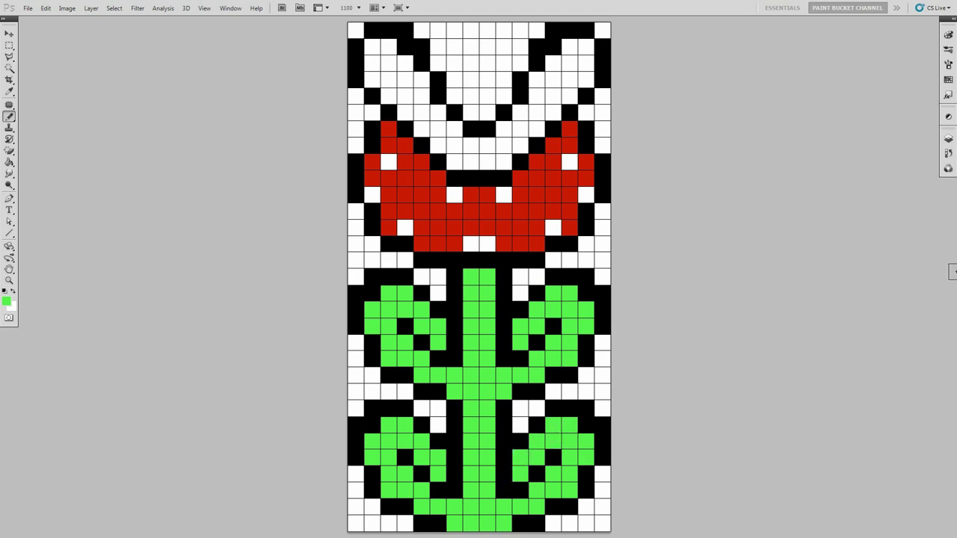